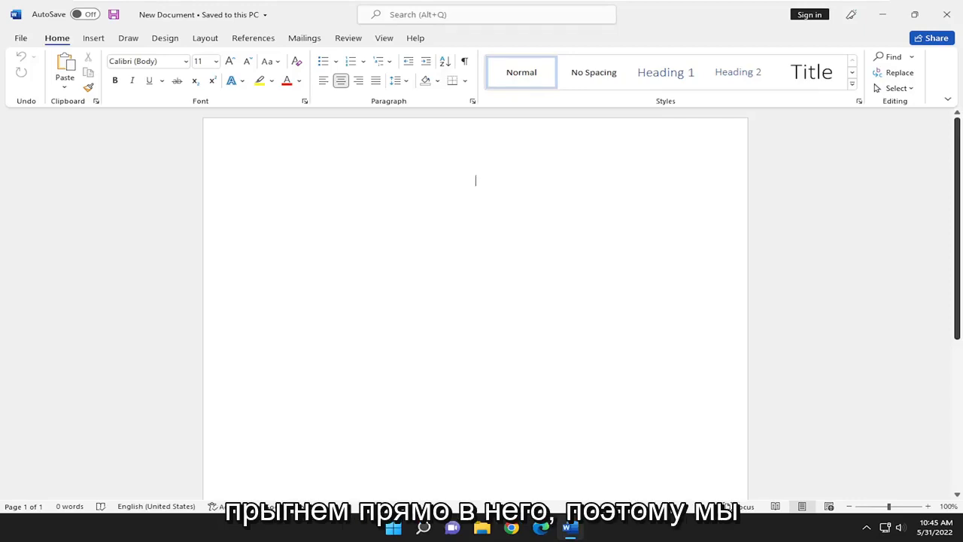
- Reach Manage Document on the File > Info page to access unsaved-document recovery
left_click(21, 38)
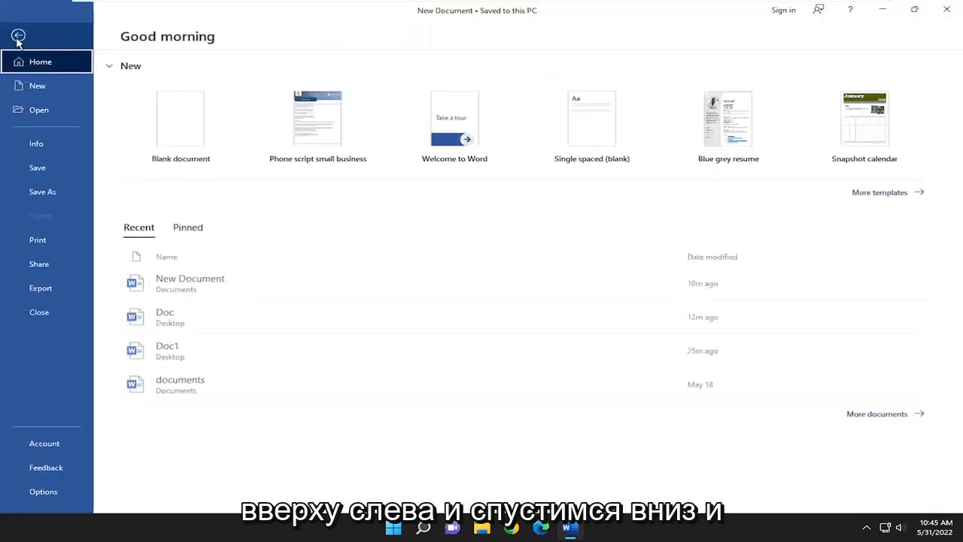
left_click(32, 146)
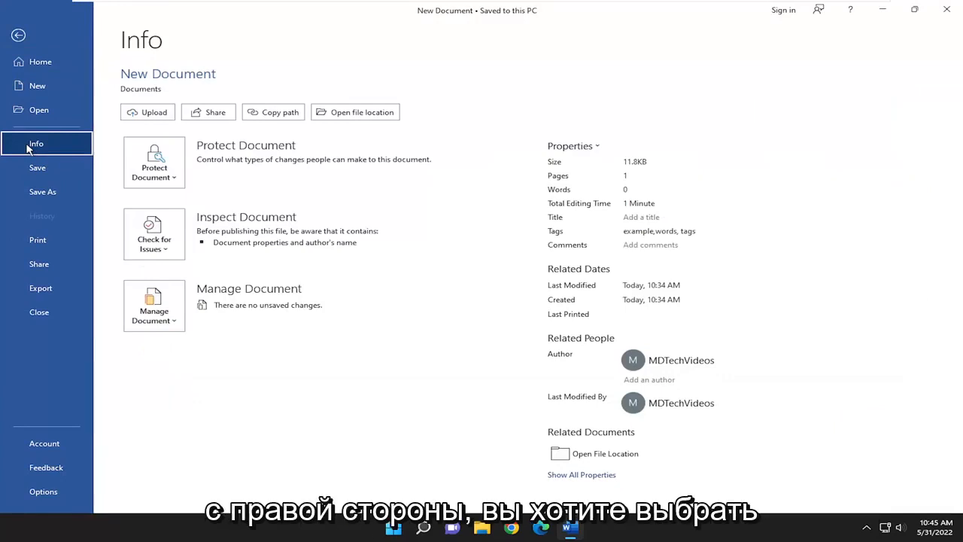
left_click(165, 313)
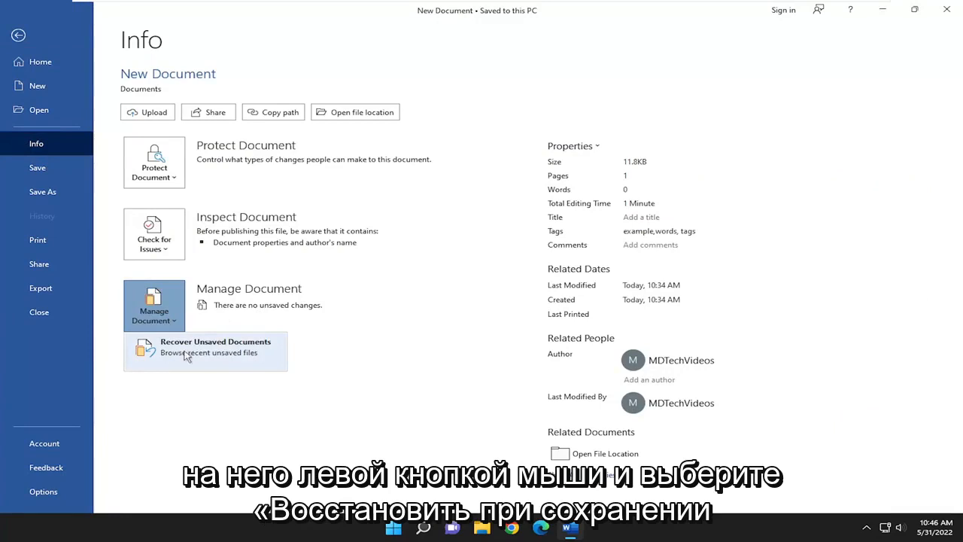
- Recover the unsaved Doc1 file from the long-numbered recovery folder, reopening 'Typing something here'
left_click(245, 356)
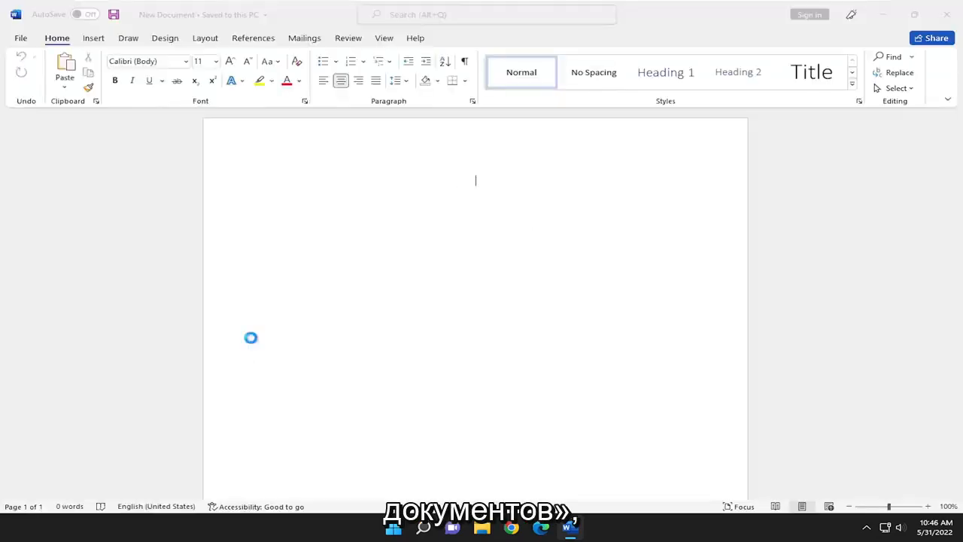
left_click_drag(276, 15, 567, 97)
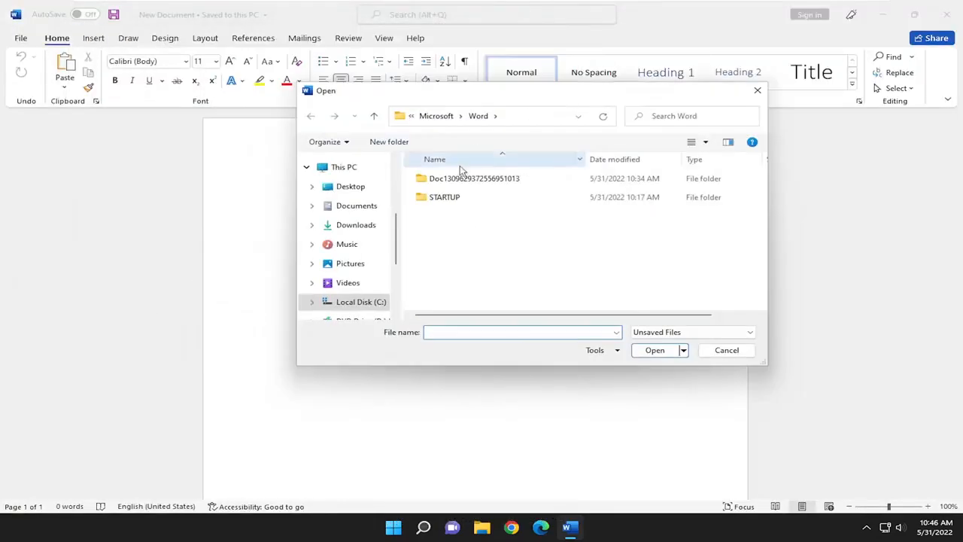
left_click(472, 178)
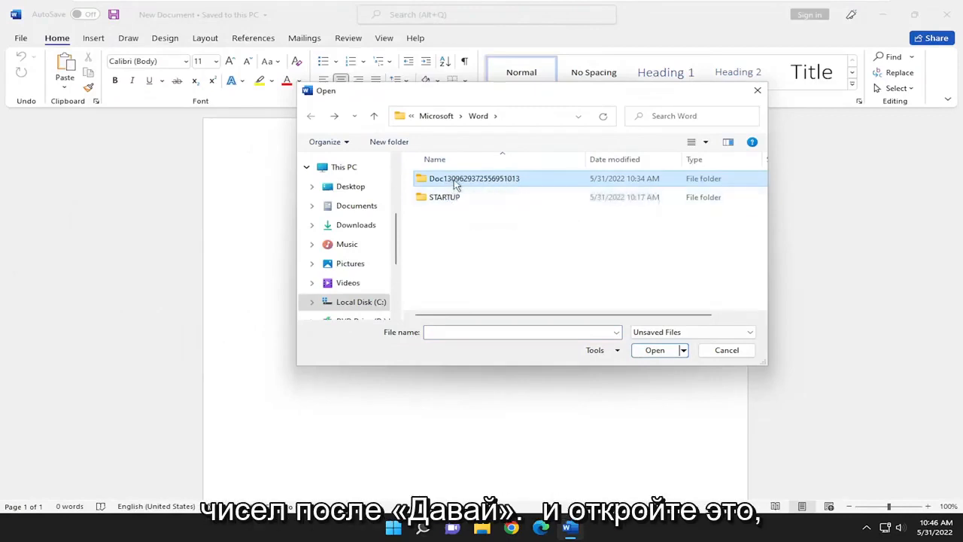
double_click(456, 181)
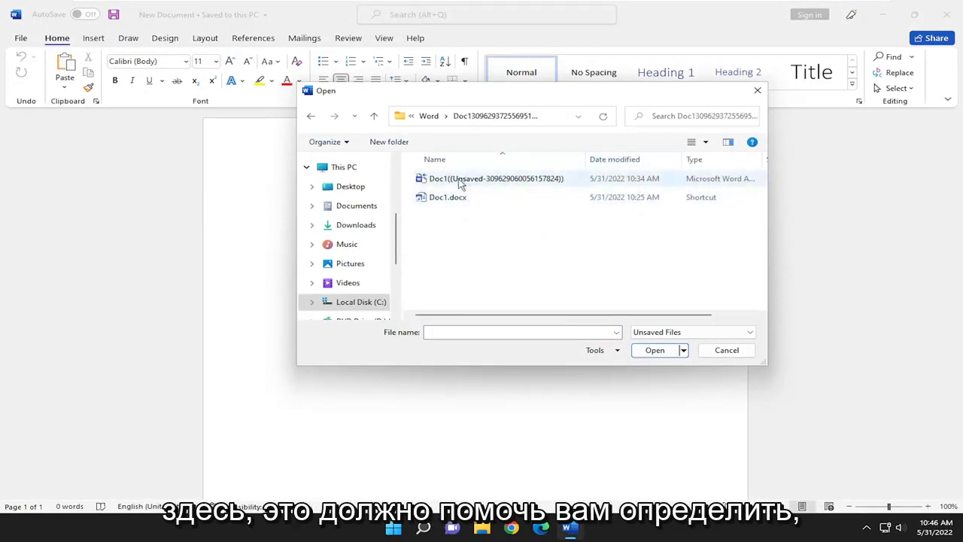
left_click(459, 180)
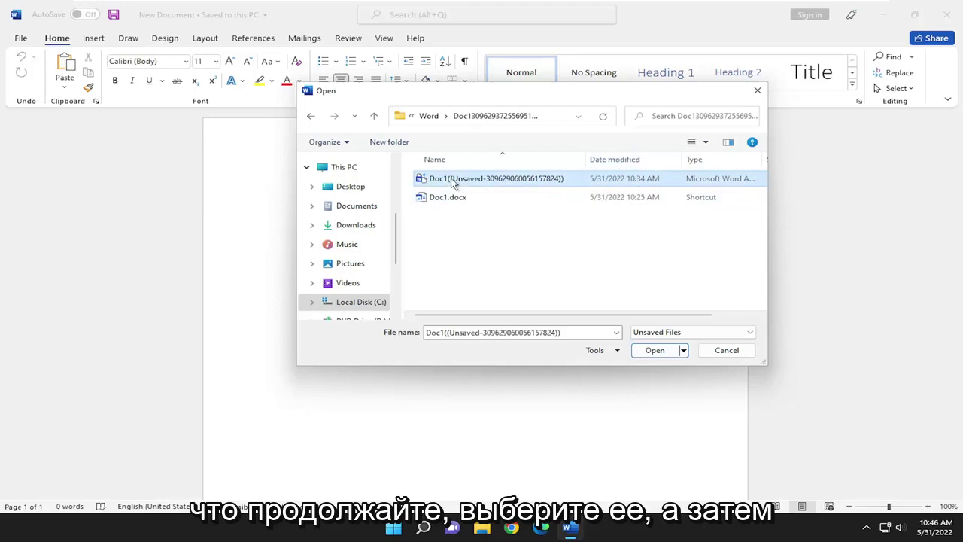
left_click(655, 350)
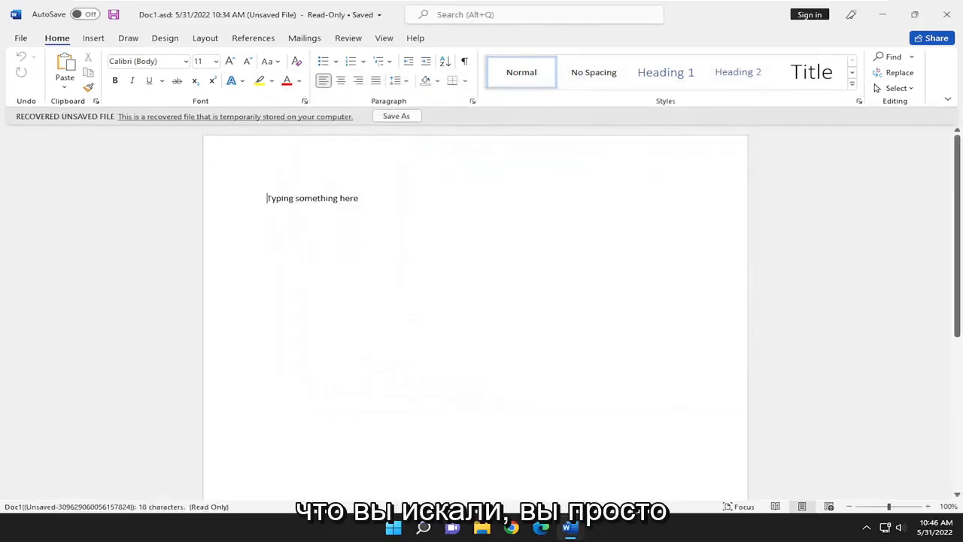
- Start Save As from the Recovered Unsaved File bar, targeting the Documents folder
left_click(396, 116)
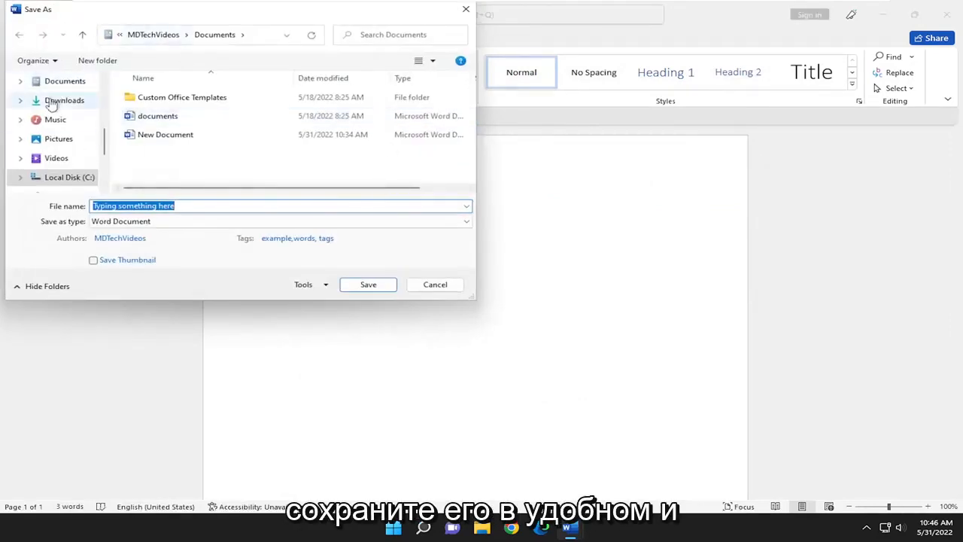
scroll(53, 106, "up", 3)
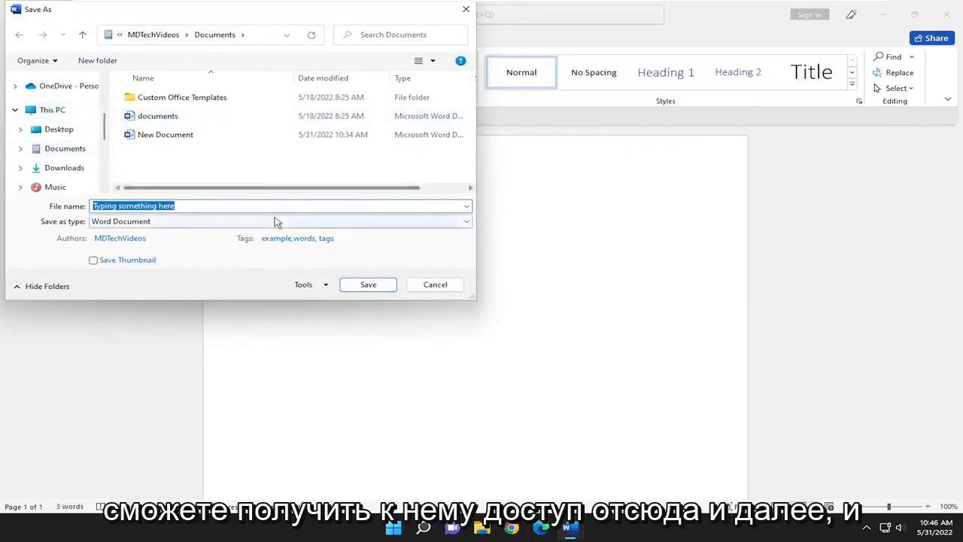
- Save the recovered document as 'Typing something here' on this PC
left_click(368, 284)
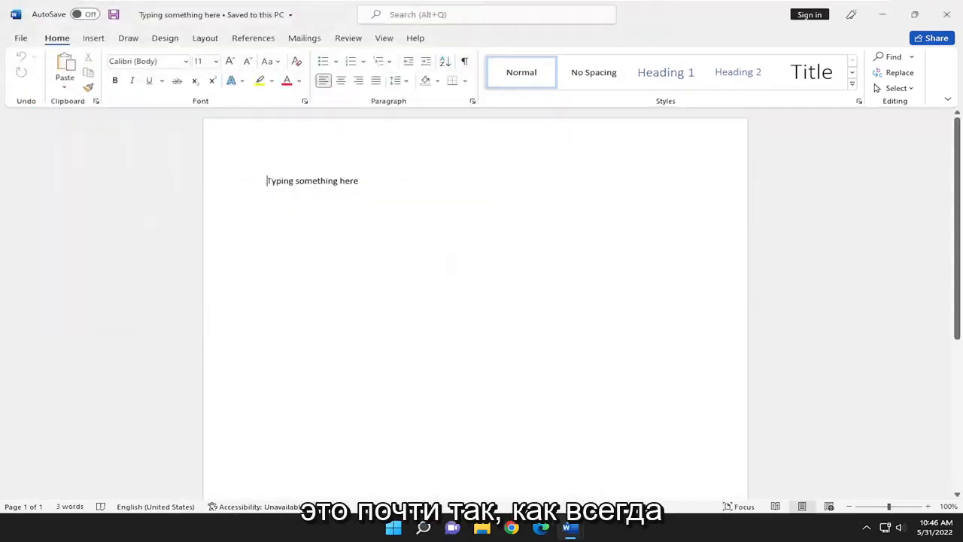